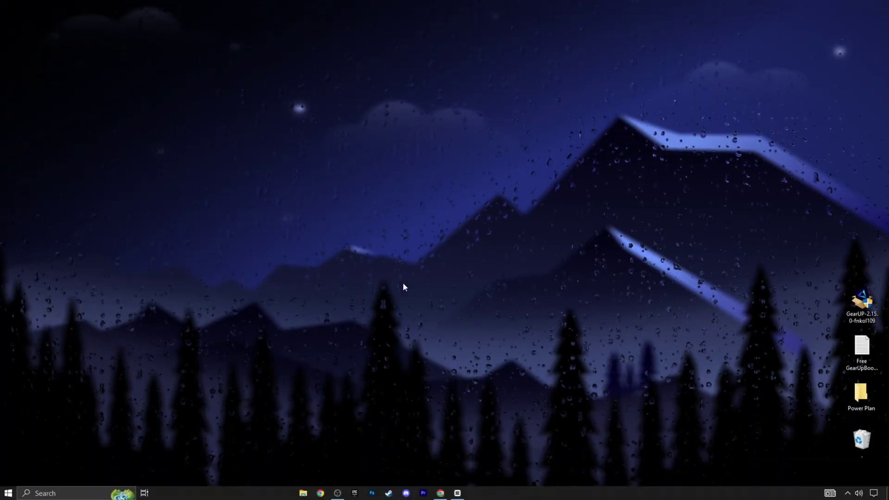
Step: Search 'reg' and launch Registry Editor with administrator rights
{"action": "left_click", "coordinate": [76, 494]}
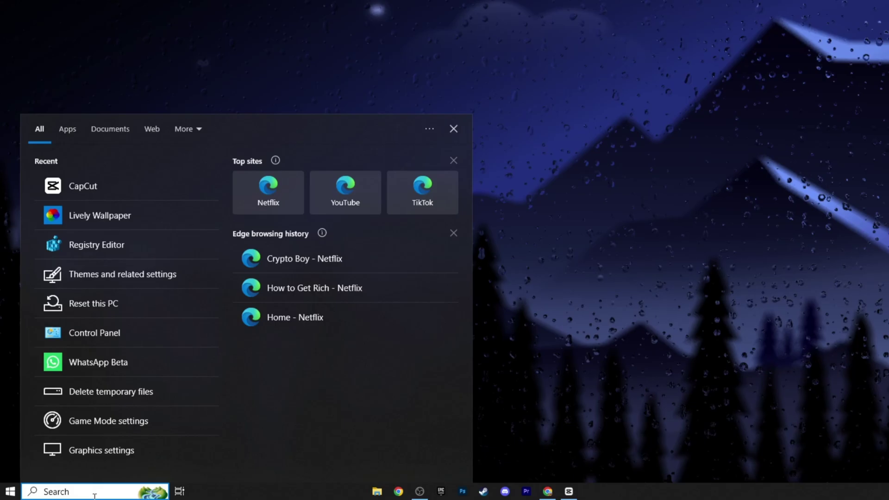
{"action": "type", "text": "reg"}
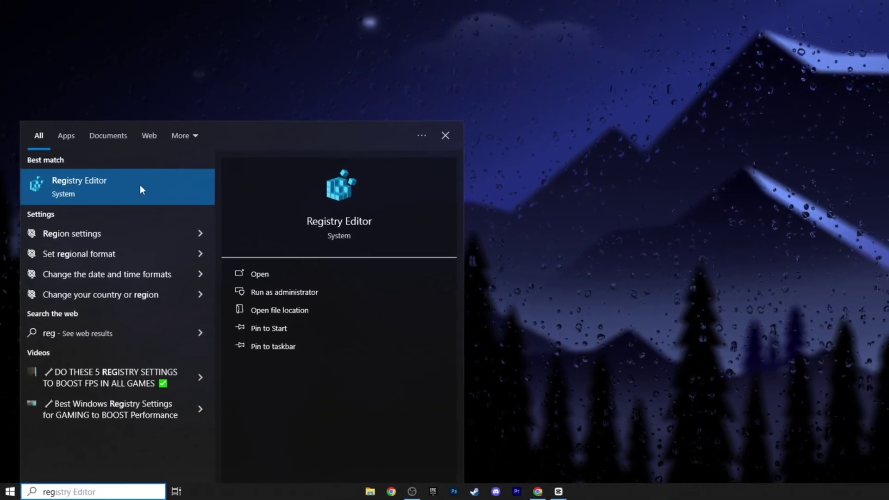
{"action": "right_click", "coordinate": [140, 186]}
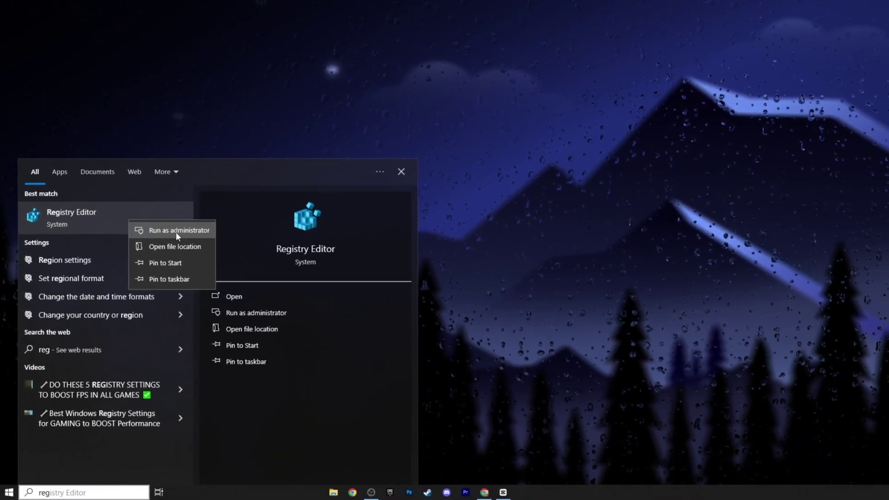
{"action": "left_click", "coordinate": [175, 232]}
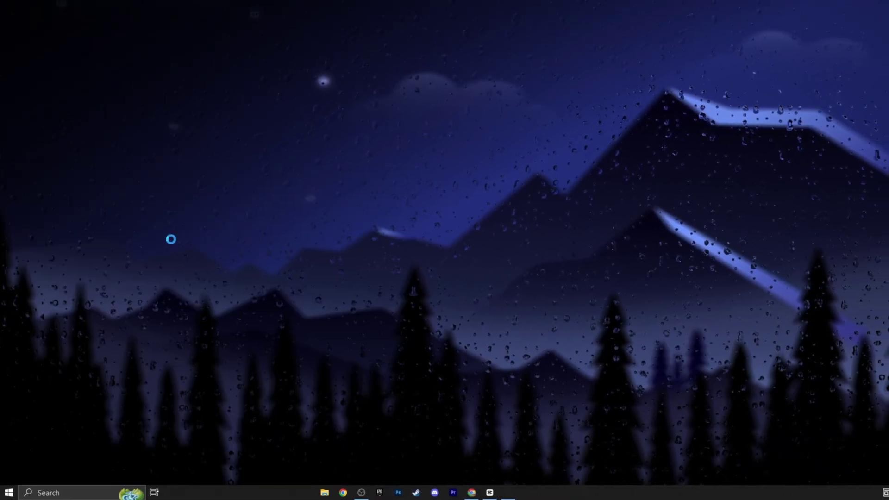
{"action": "left_click", "coordinate": [396, 305]}
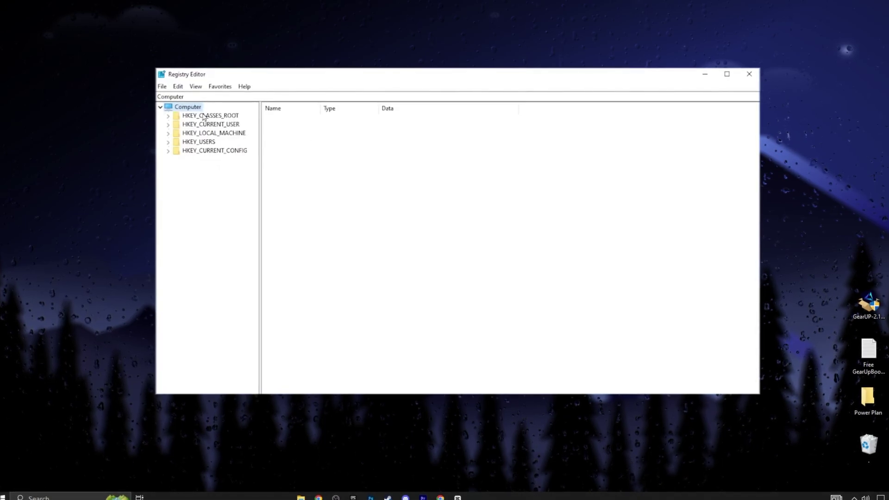
{"action": "left_click", "coordinate": [168, 133]}
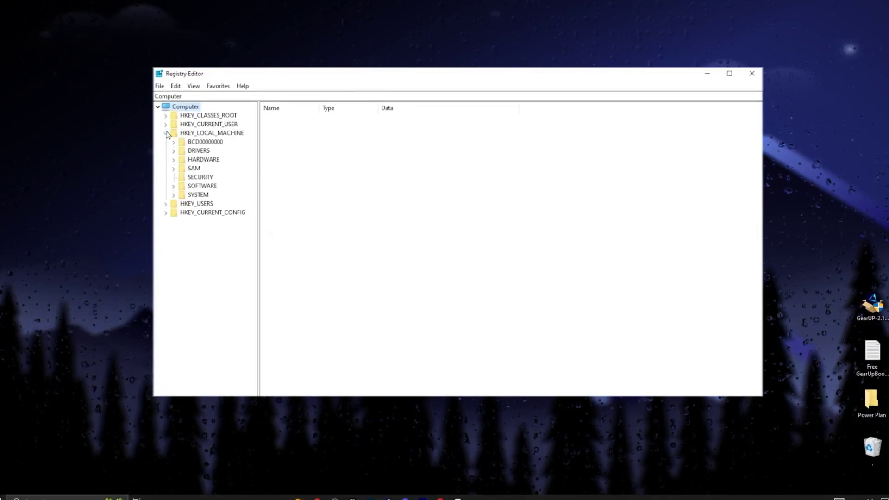
{"action": "left_click", "coordinate": [172, 195]}
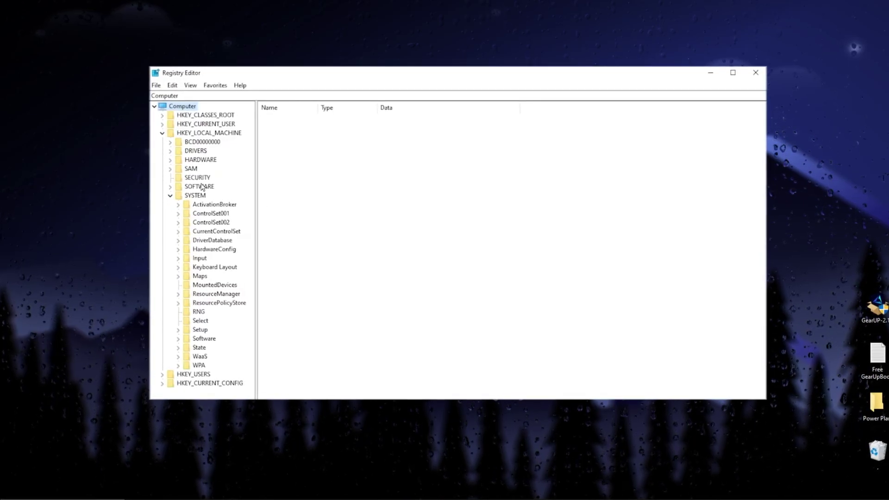
{"action": "left_click", "coordinate": [176, 231]}
{"action": "double_click", "coordinate": [207, 240]}
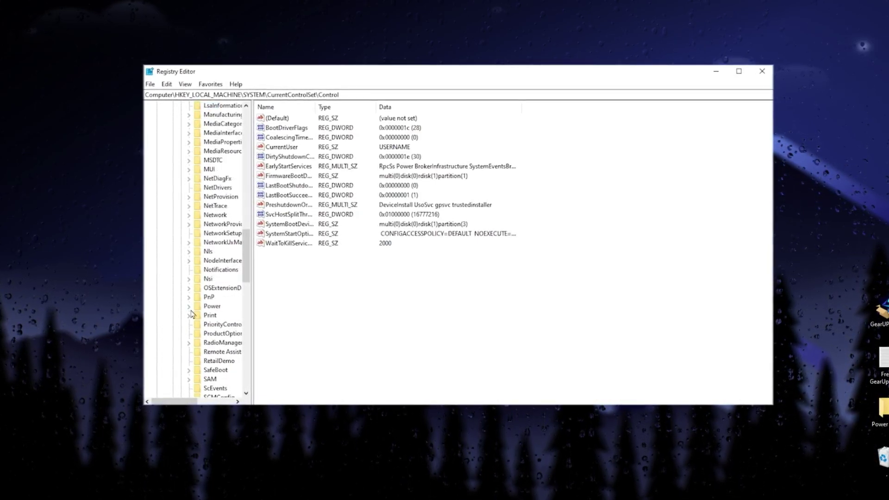
{"action": "left_click", "coordinate": [188, 308]}
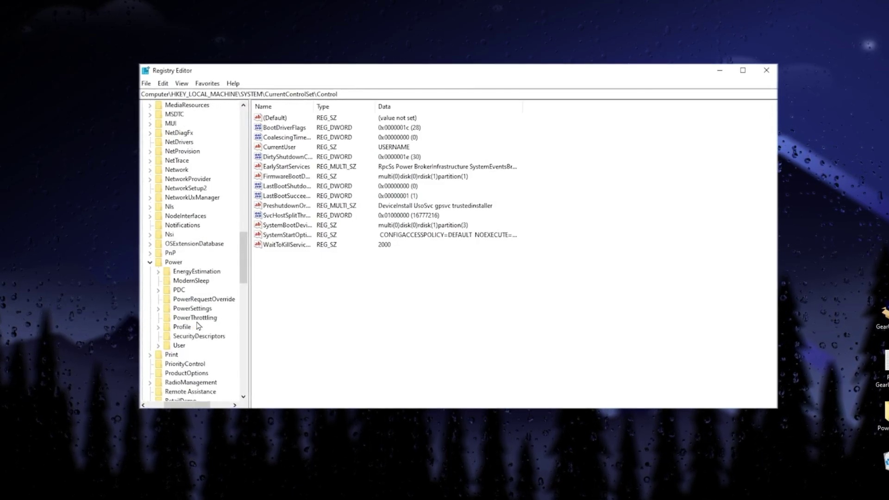
{"action": "left_click", "coordinate": [195, 317]}
{"action": "right_click", "coordinate": [279, 131]}
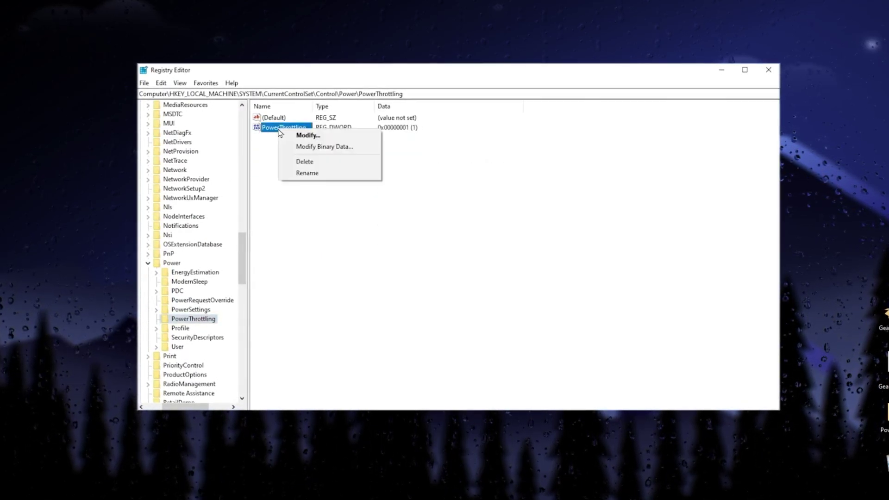
{"action": "left_click", "coordinate": [306, 135]}
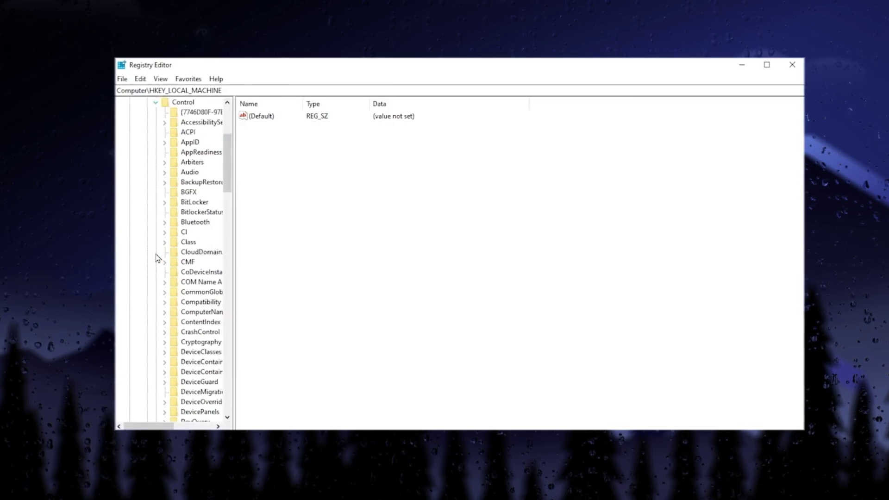
{"action": "left_click_drag", "start_coordinate": [232, 163], "coordinate": [233, 268]}
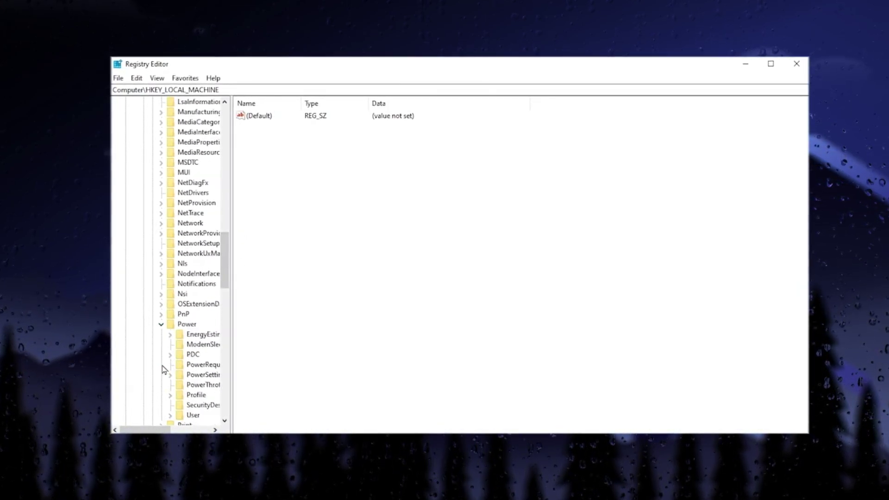
{"action": "left_click", "coordinate": [163, 373]}
{"action": "scroll", "coordinate": [129, 176], "scroll_direction": "down", "scroll_amount": 7}
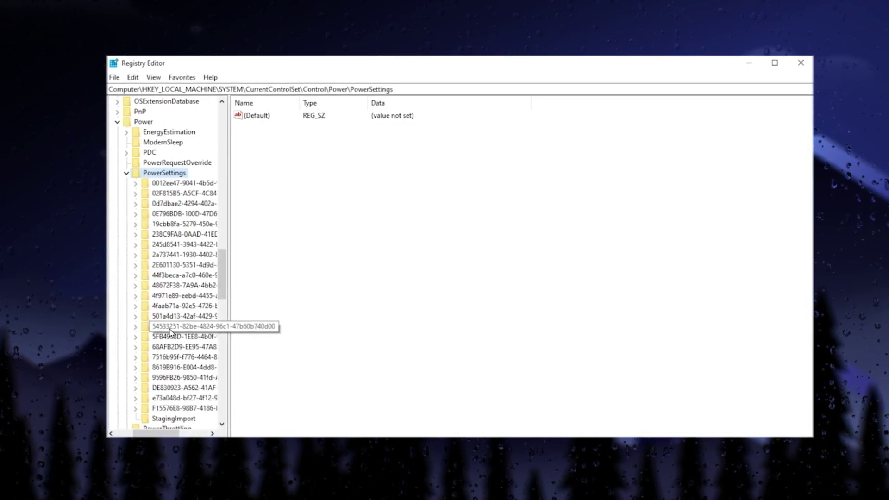
{"action": "left_click", "coordinate": [134, 328]}
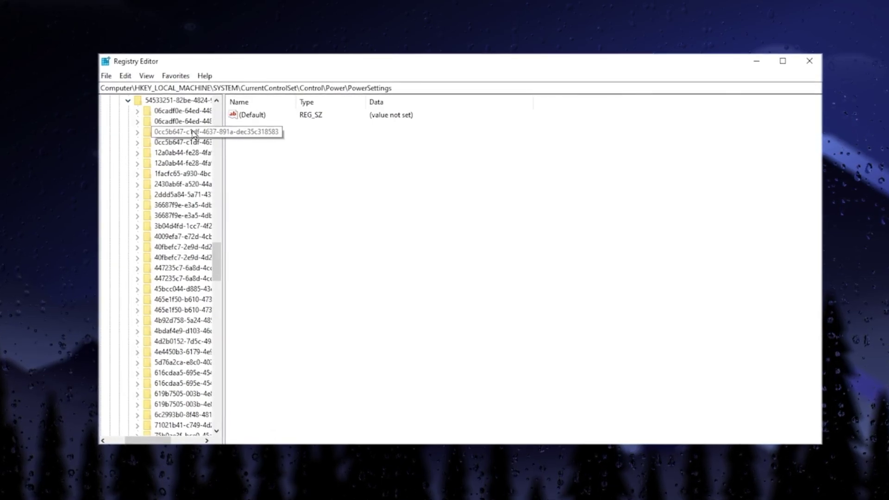
{"action": "left_click", "coordinate": [149, 131]}
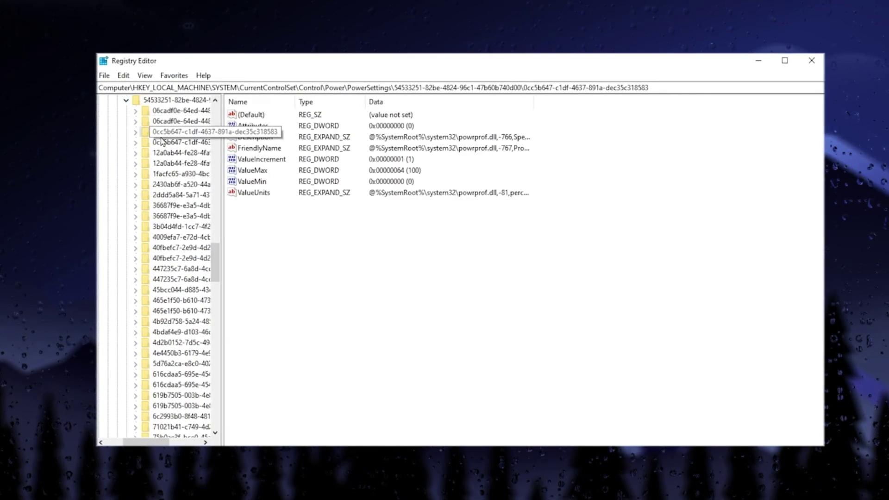
{"action": "right_click", "coordinate": [253, 130]}
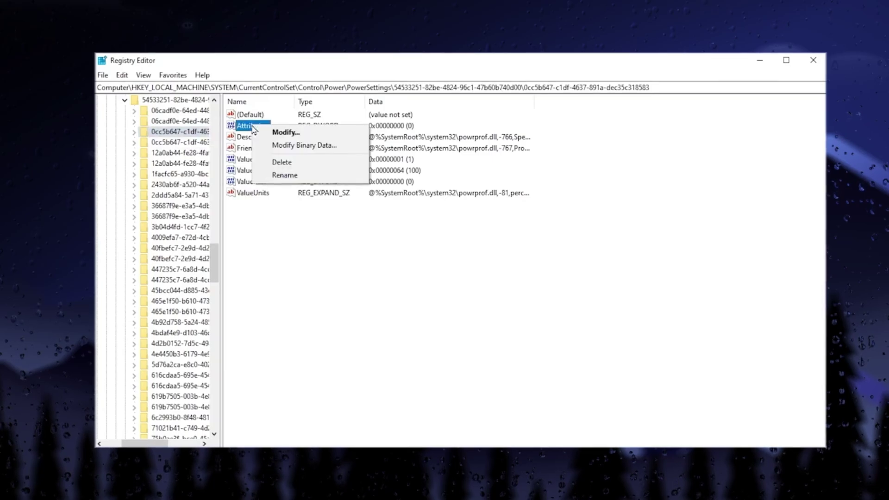
{"action": "left_click", "coordinate": [280, 132]}
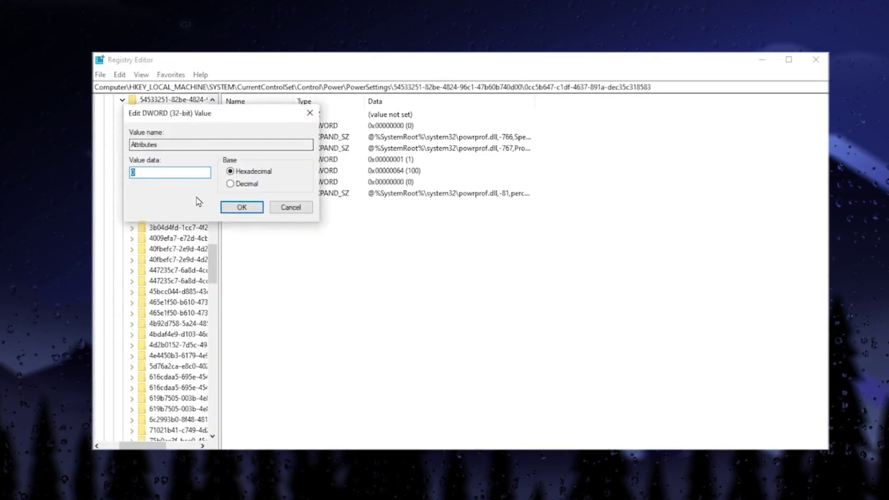
{"action": "left_click", "coordinate": [309, 112]}
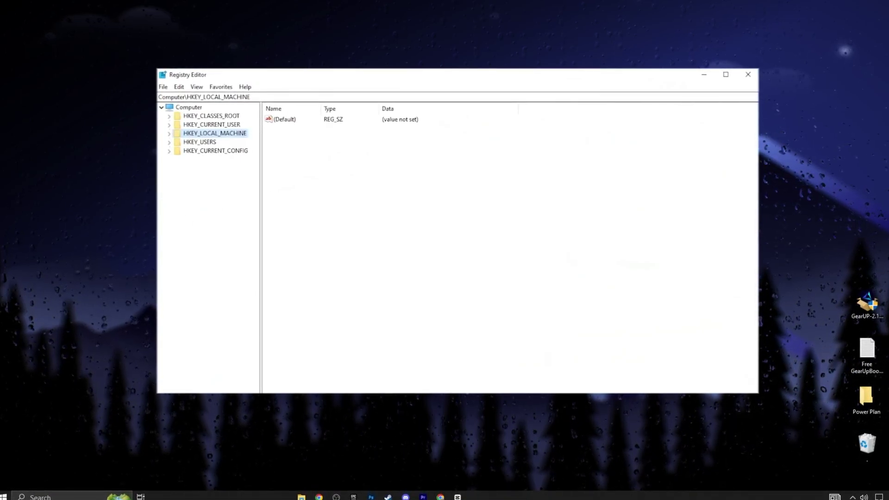
Step: Expand HKEY_LOCAL_MACHINE\SYSTEM\CurrentControlSet\Services down to Tcpip\Parameters
{"action": "double_click", "coordinate": [199, 135]}
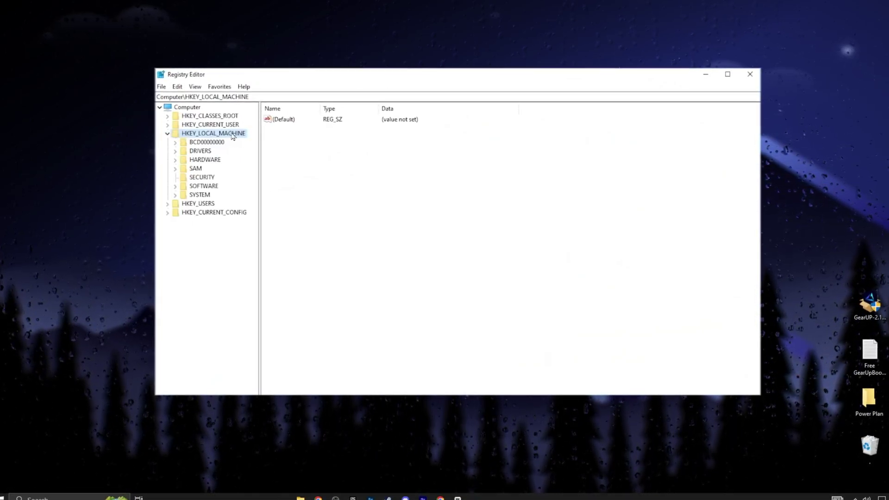
{"action": "left_click", "coordinate": [175, 194]}
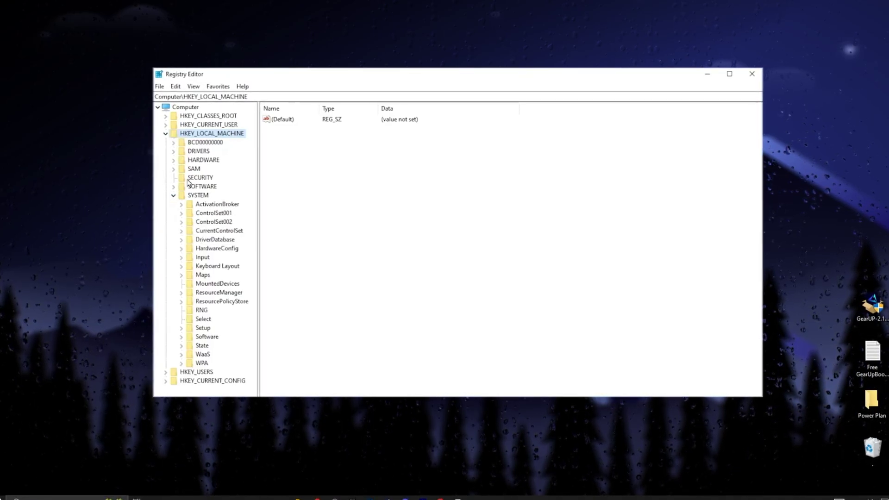
{"action": "left_click", "coordinate": [181, 232]}
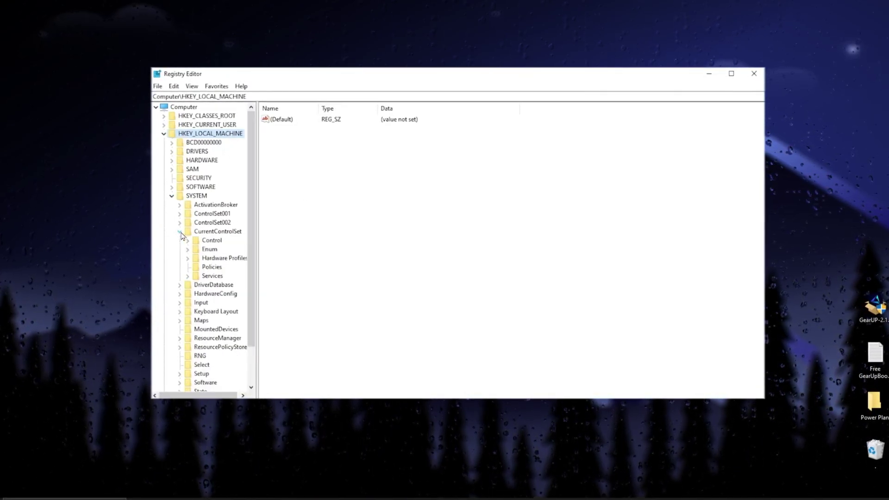
{"action": "left_click", "coordinate": [185, 277]}
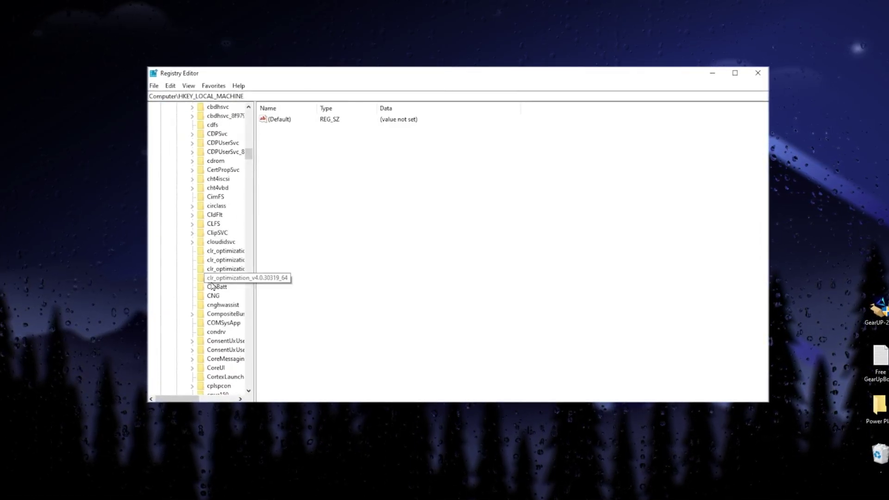
{"action": "scroll", "coordinate": [213, 281], "scroll_direction": "down", "scroll_amount": 15}
{"action": "left_click", "coordinate": [211, 161]}
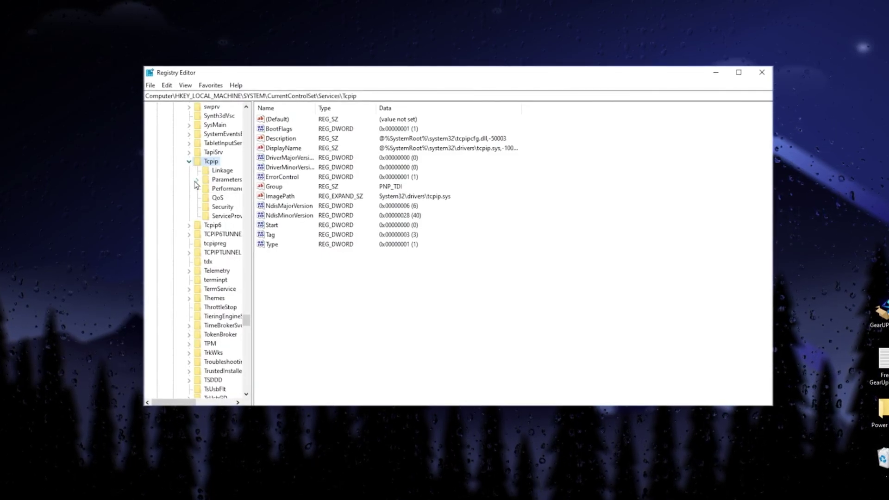
{"action": "left_click", "coordinate": [224, 180]}
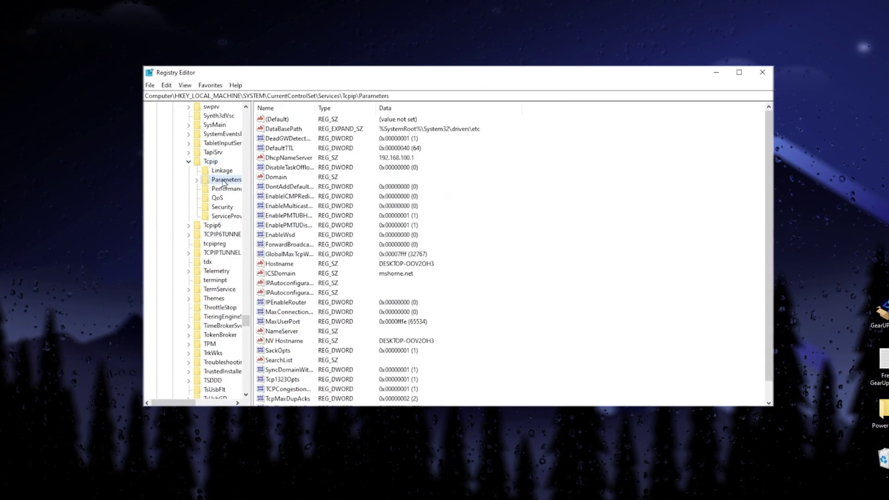
Step: Change DefaultTTL to hex 64 (100)
{"action": "right_click", "coordinate": [277, 149]}
{"action": "left_click", "coordinate": [302, 152]}
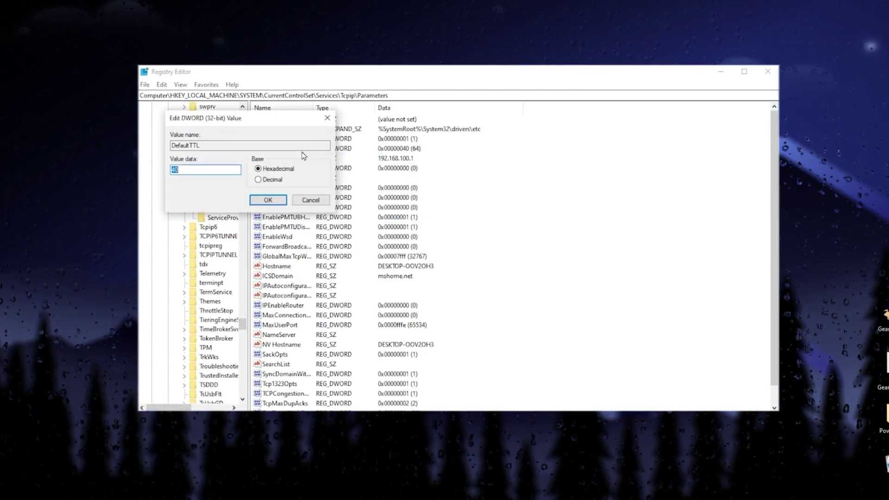
{"action": "type", "text": "64"}
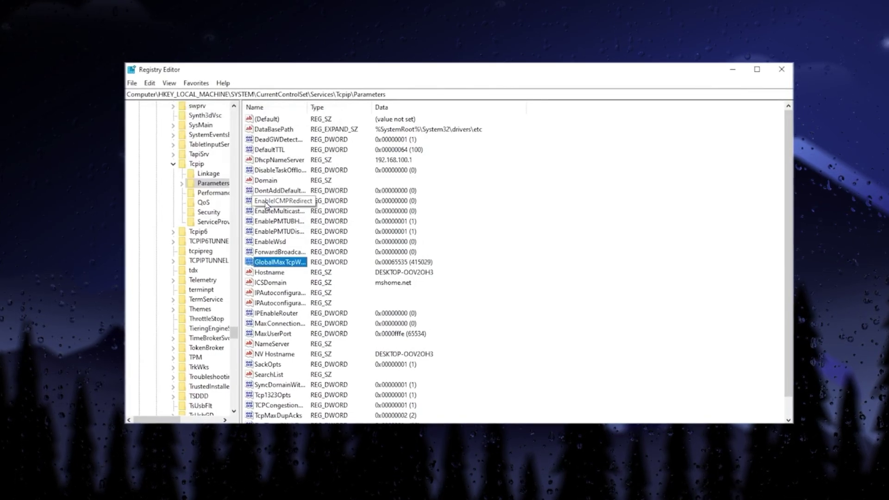
Step: Enter hex 65534 as the new MaxUserPort value
{"action": "right_click", "coordinate": [279, 339]}
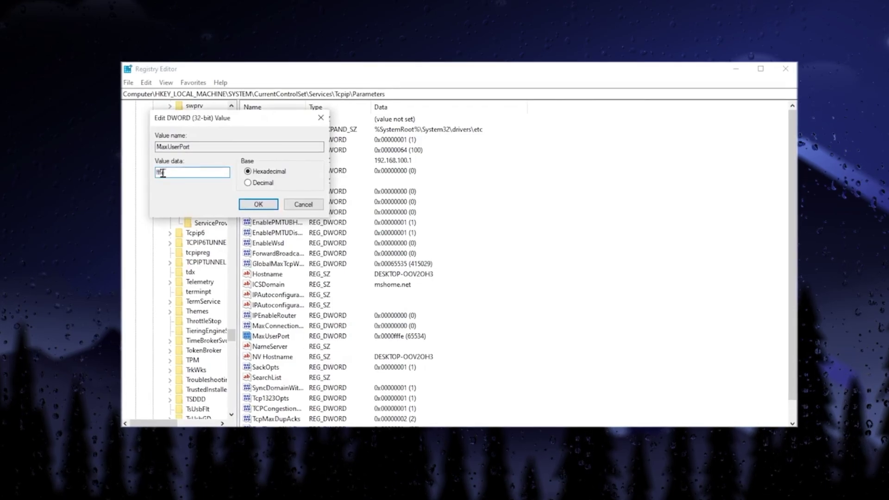
{"action": "type", "text": "65534"}
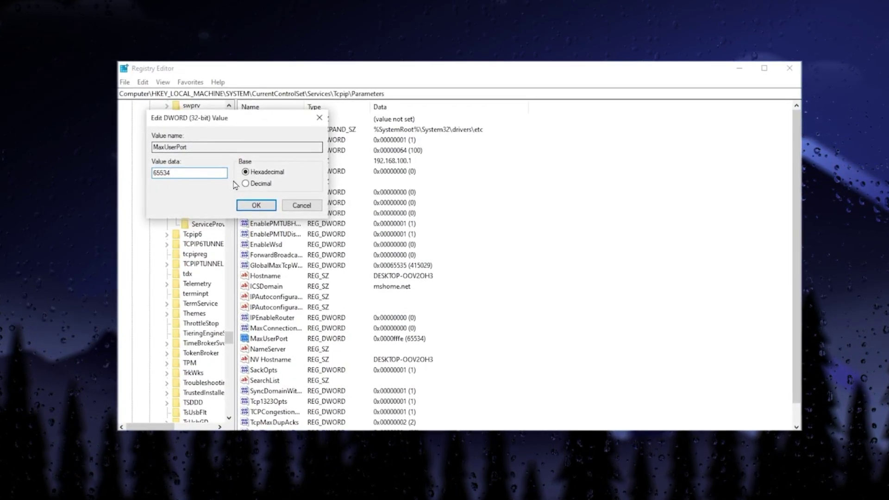
{"action": "scroll", "coordinate": [271, 393], "scroll_direction": "down", "scroll_amount": 1}
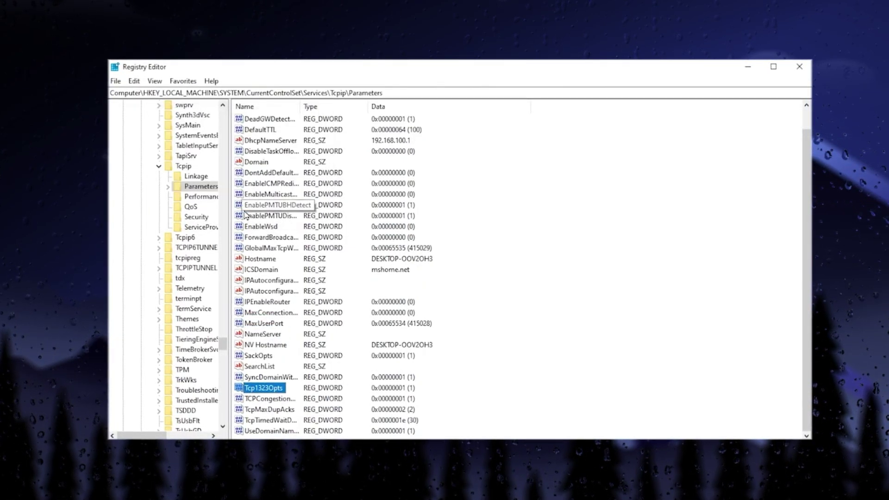
Step: Leave TcpMaxDupAcks at 2 and set TcpTimedWaitDelay to hex 30 (48)
{"action": "right_click", "coordinate": [274, 416]}
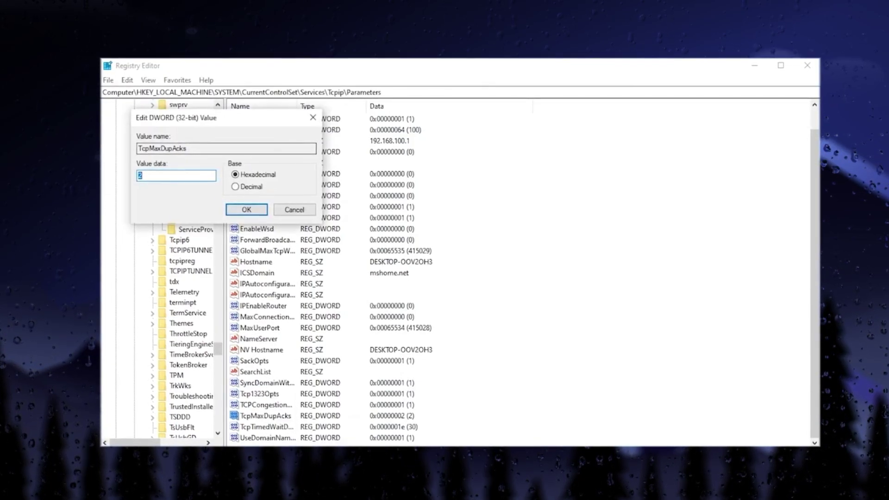
{"action": "left_click", "coordinate": [240, 211]}
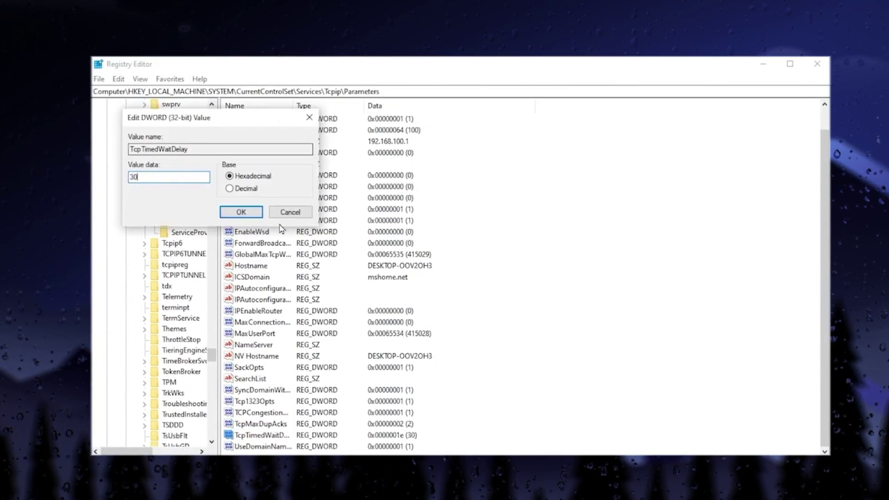
{"action": "left_click", "coordinate": [233, 215]}
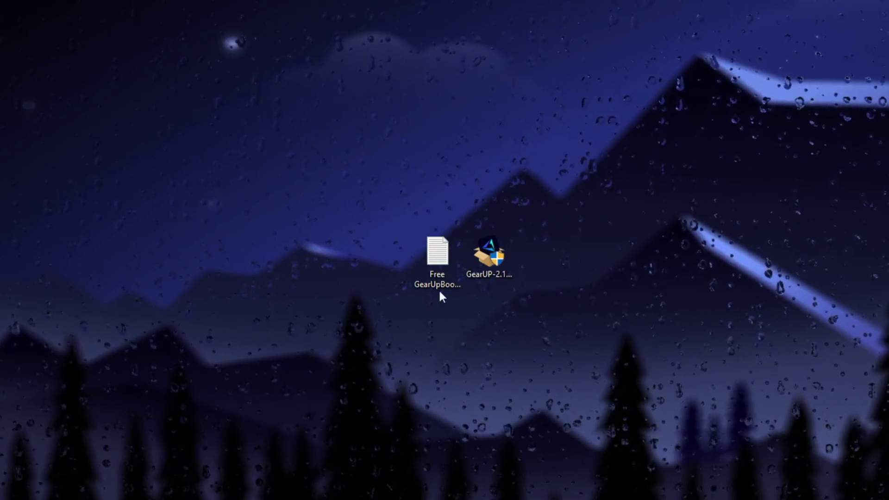
Step: Open the GearUpBooster note and copy its website link
{"action": "double_click", "coordinate": [437, 254]}
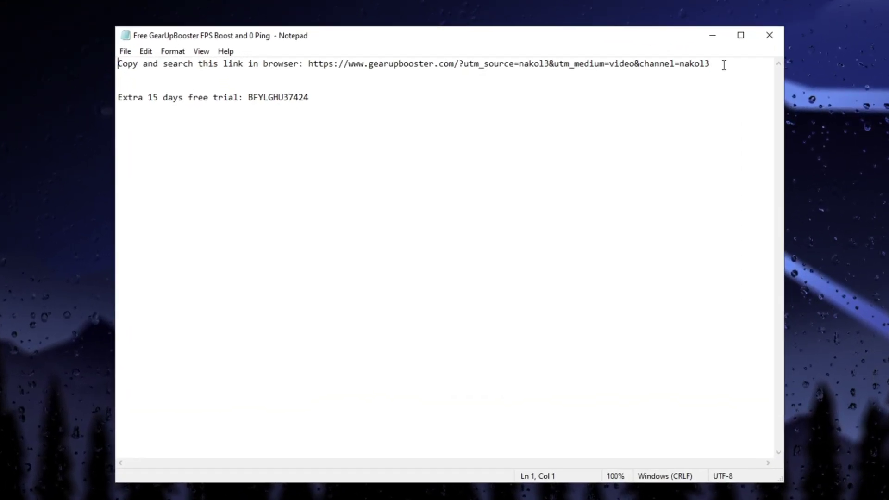
{"action": "left_click_drag", "start_coordinate": [613, 116], "coordinate": [310, 116]}
{"action": "left_click_drag", "start_coordinate": [314, 62], "coordinate": [308, 63]}
{"action": "right_click", "coordinate": [409, 64]}
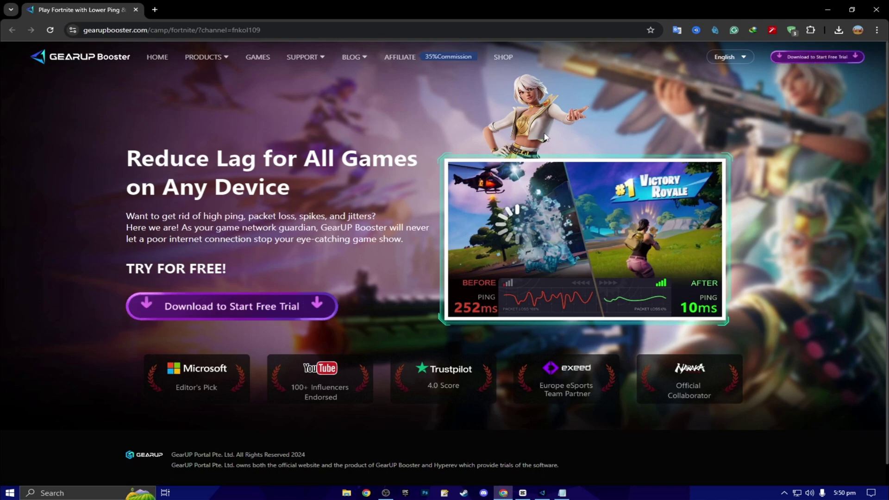
Step: Back in the note, select and then deselect the extra free-trial code
{"action": "left_click", "coordinate": [562, 493]}
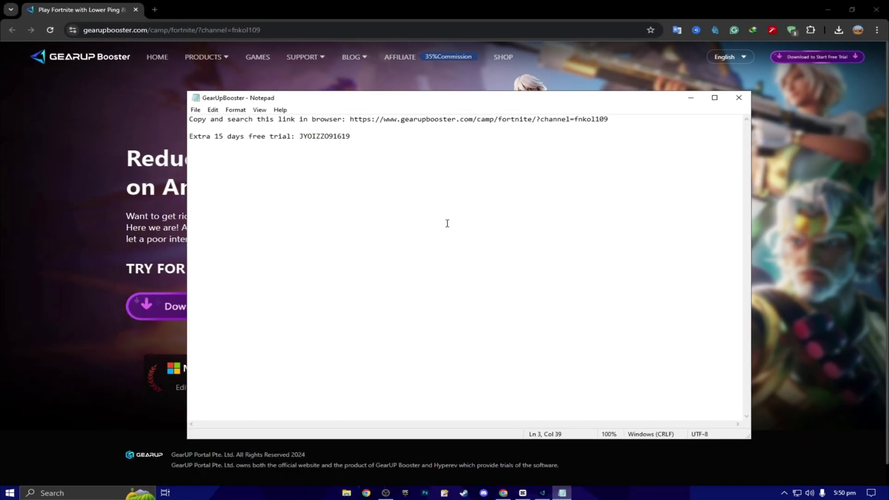
{"action": "left_click_drag", "start_coordinate": [352, 137], "coordinate": [301, 142]}
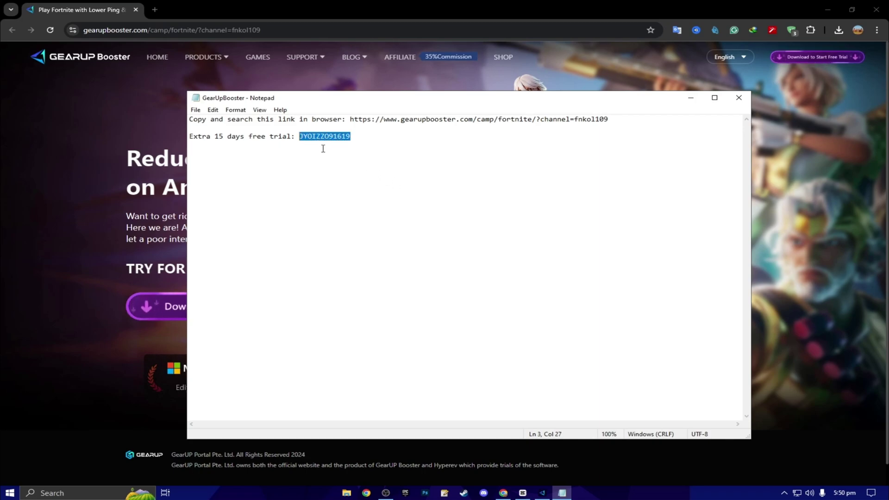
{"action": "left_click", "coordinate": [362, 151]}
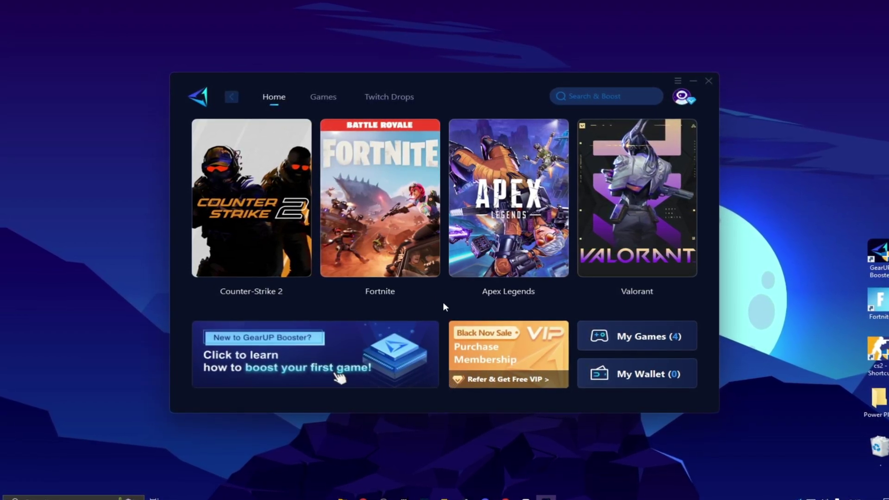
Step: Browse the Shooting, Action and Racing categories in the Games library
{"action": "left_click", "coordinate": [323, 100]}
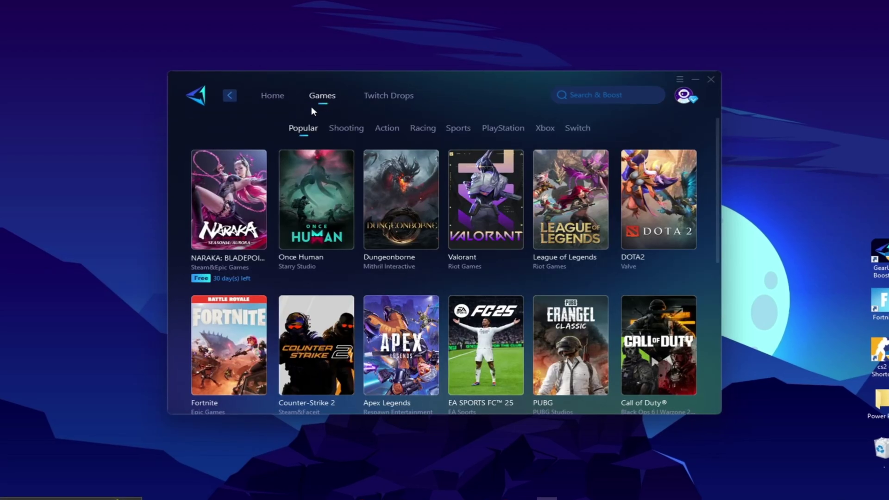
{"action": "left_click", "coordinate": [347, 134]}
{"action": "left_click", "coordinate": [383, 134]}
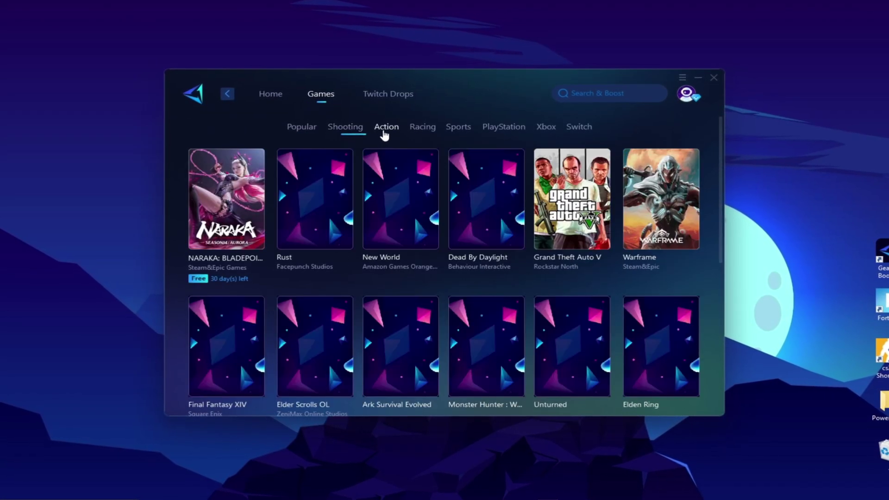
{"action": "left_click", "coordinate": [415, 134]}
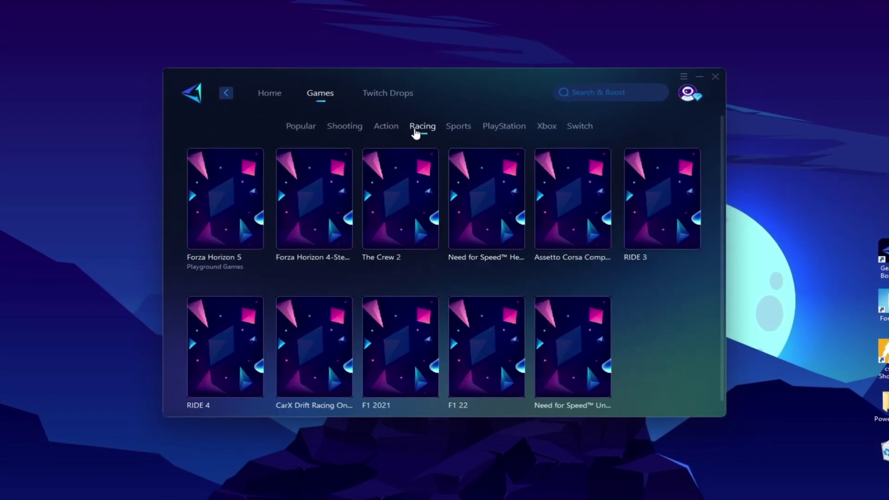
Step: Return to the Home page and boost Fortnite
{"action": "left_click", "coordinate": [270, 93]}
{"action": "mouse_move", "coordinate": [380, 260]}
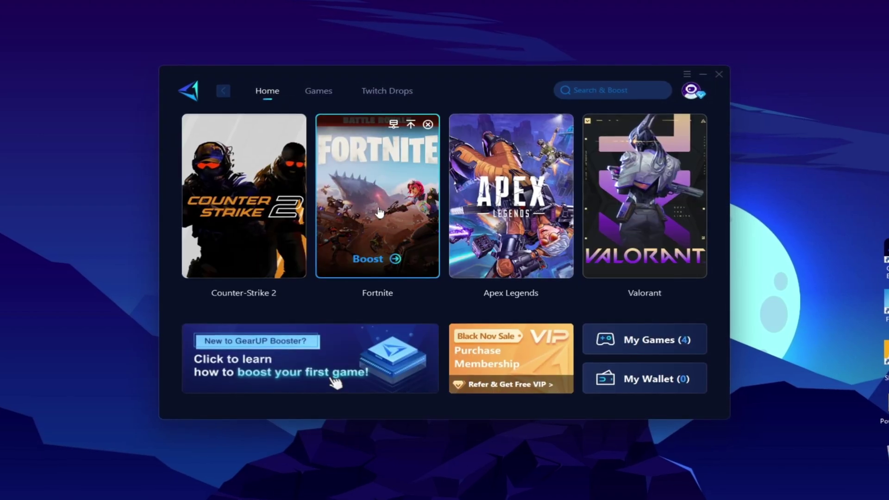
{"action": "left_click", "coordinate": [392, 259]}
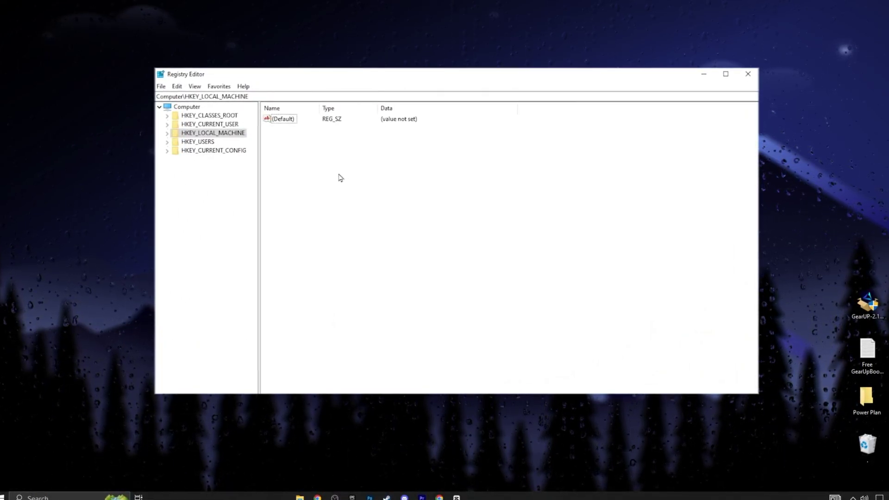
Step: Expand HKEY_LOCAL_MACHINE\SOFTWARE\Microsoft\Windows NT down to Multimedia\SystemProfile
{"action": "left_click", "coordinate": [166, 134]}
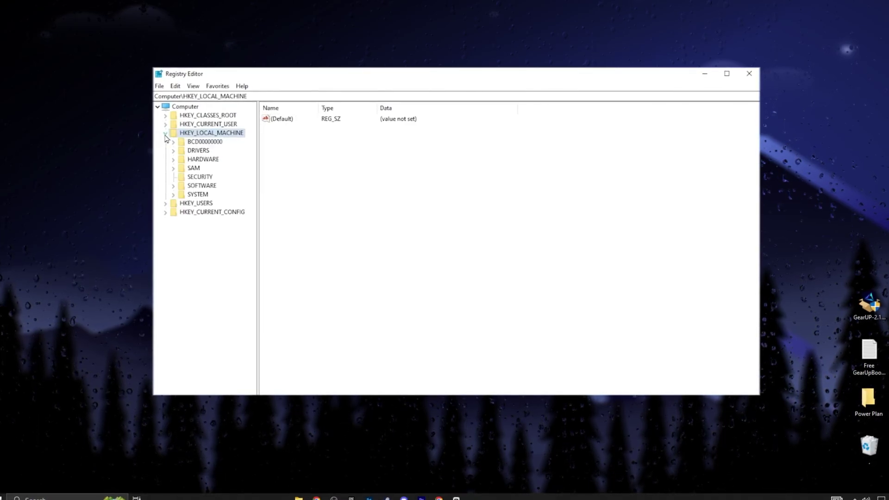
{"action": "left_click", "coordinate": [172, 186]}
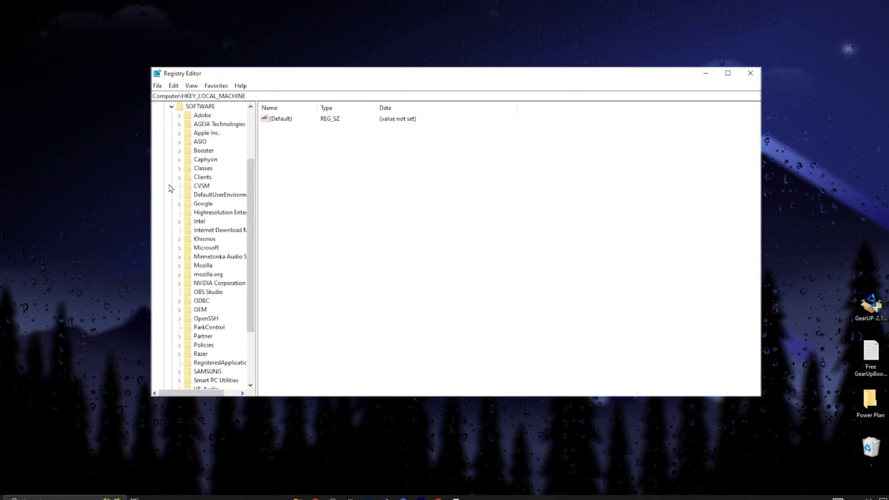
{"action": "left_click", "coordinate": [174, 250]}
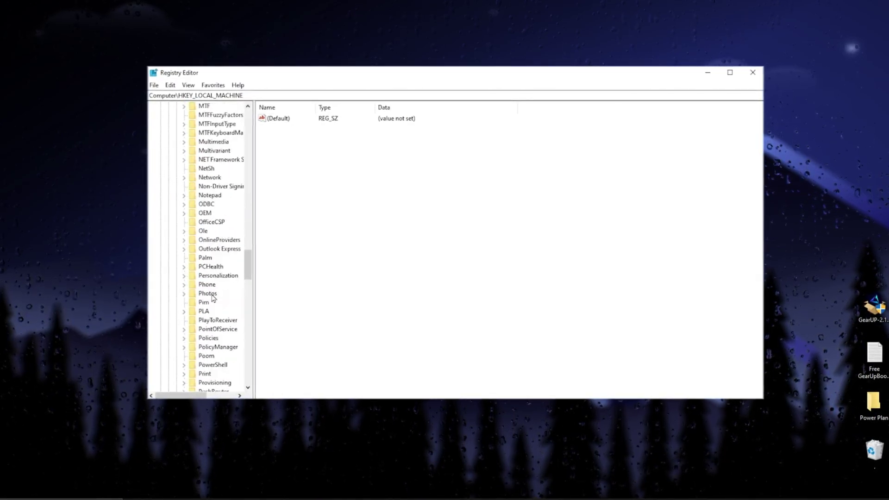
{"action": "left_click", "coordinate": [185, 329]}
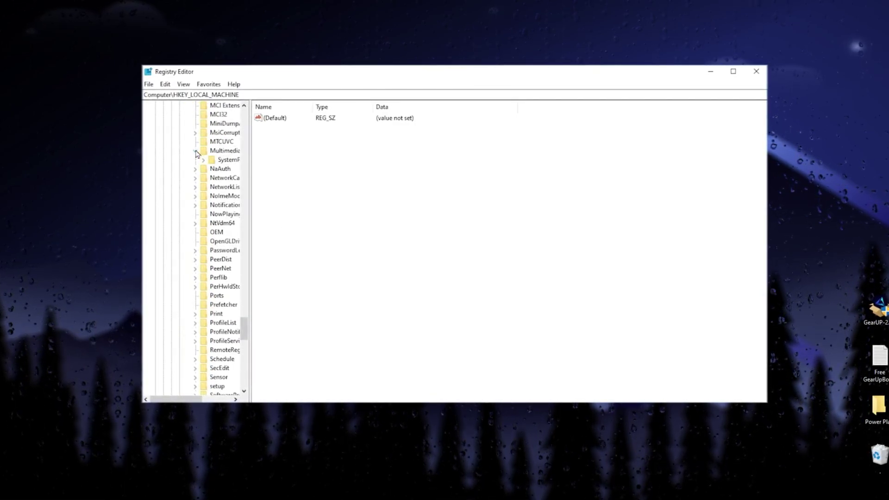
{"action": "left_click", "coordinate": [224, 151]}
{"action": "left_click", "coordinate": [227, 159]}
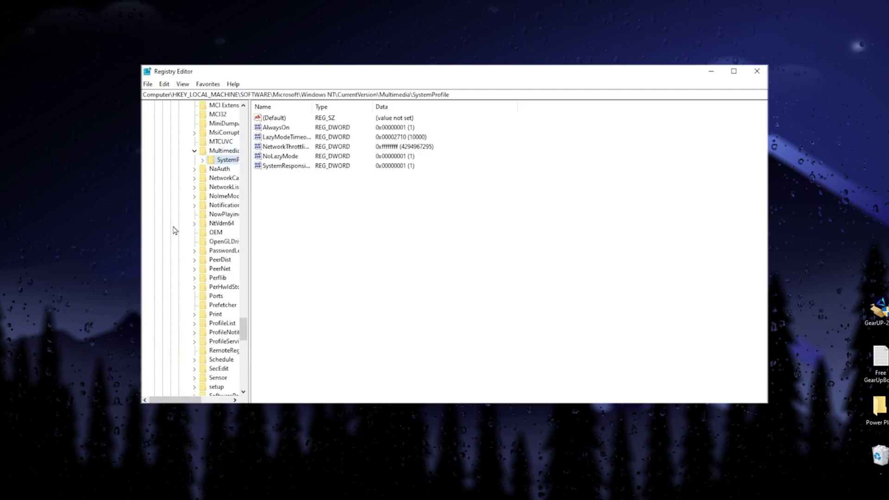
Step: Set NetworkThrottlingIndex to ffffffff
{"action": "right_click", "coordinate": [269, 147]}
{"action": "left_click", "coordinate": [292, 154]}
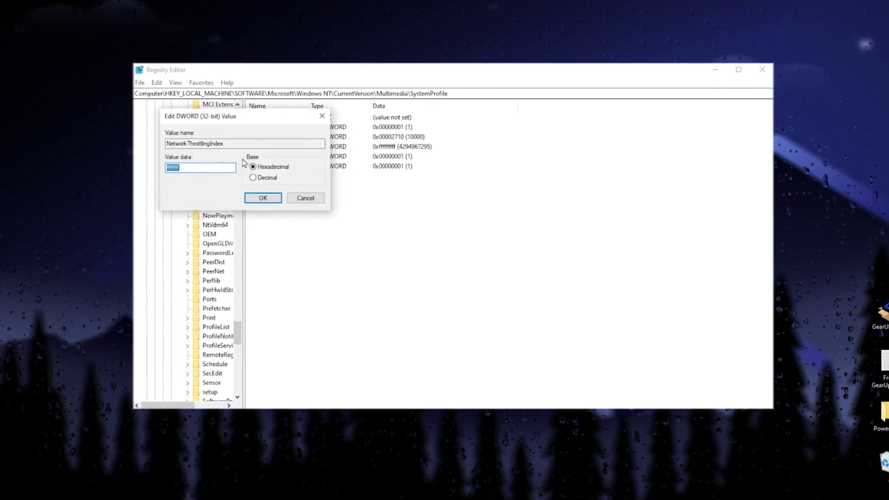
{"action": "left_click", "coordinate": [268, 198]}
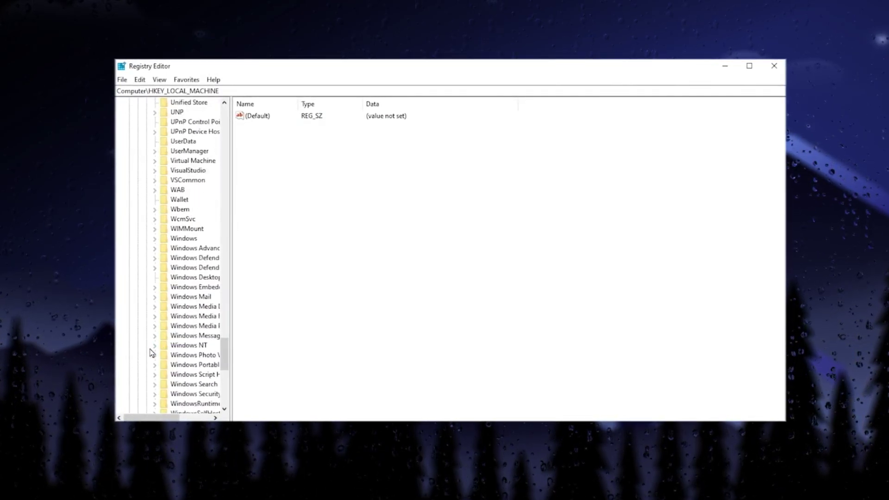
Step: Navigate from CurrentVersion to SystemProfile\Tasks\Games to list its GPU Priority, Priority and Scheduling Category
{"action": "left_click", "coordinate": [163, 112]}
{"action": "left_click", "coordinate": [138, 113]}
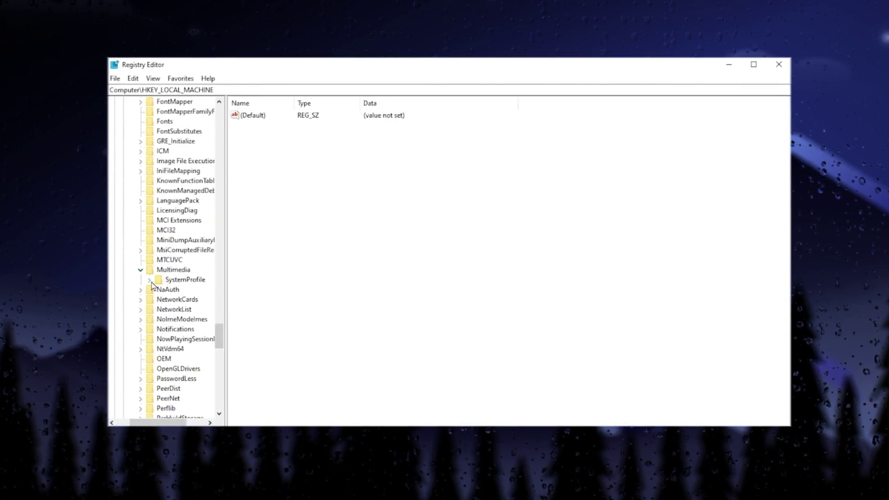
{"action": "left_click", "coordinate": [180, 290]}
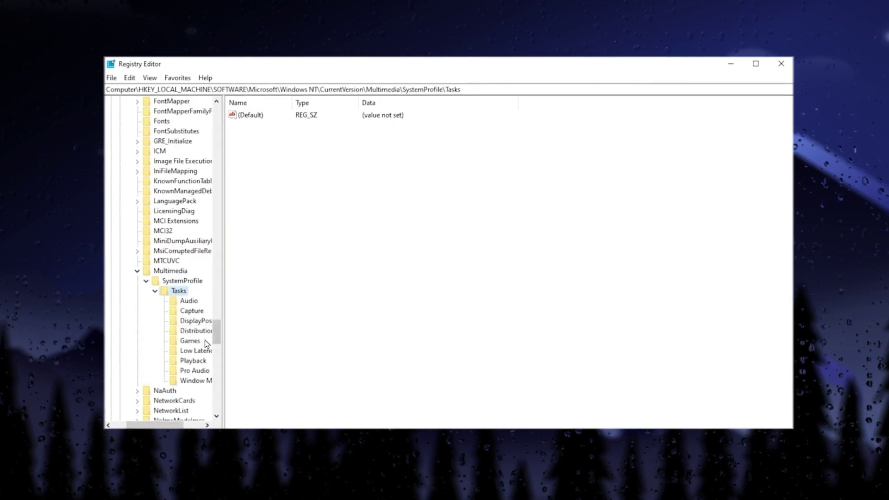
{"action": "left_click", "coordinate": [188, 343]}
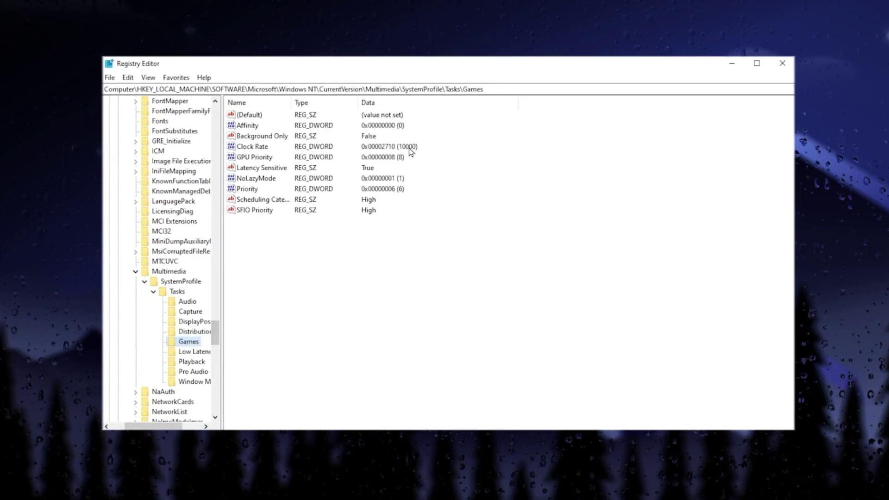
Step: Set the Games task's Affinity to f (15) and keep Priority at 6
{"action": "right_click", "coordinate": [244, 128]}
{"action": "left_click", "coordinate": [271, 132]}
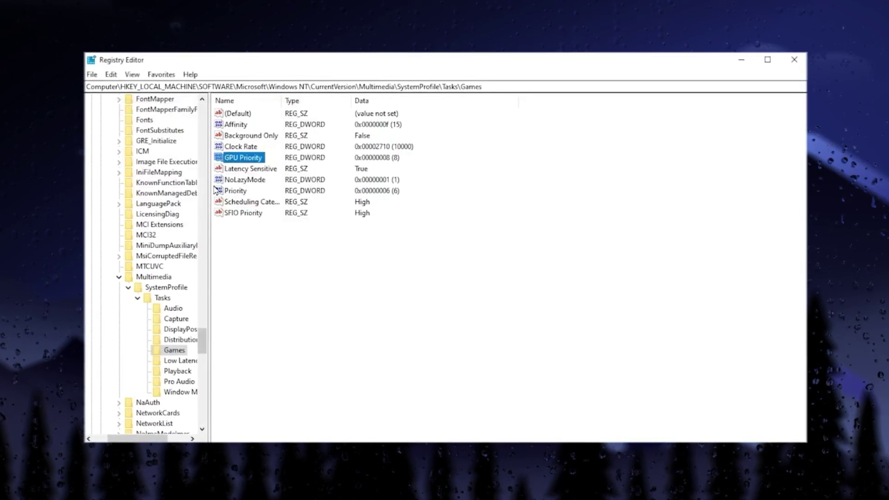
{"action": "right_click", "coordinate": [237, 195]}
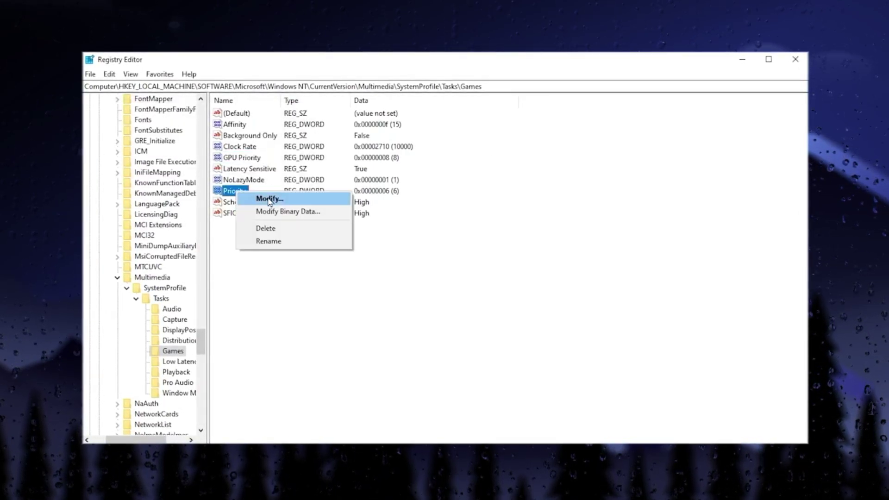
{"action": "left_click", "coordinate": [257, 200]}
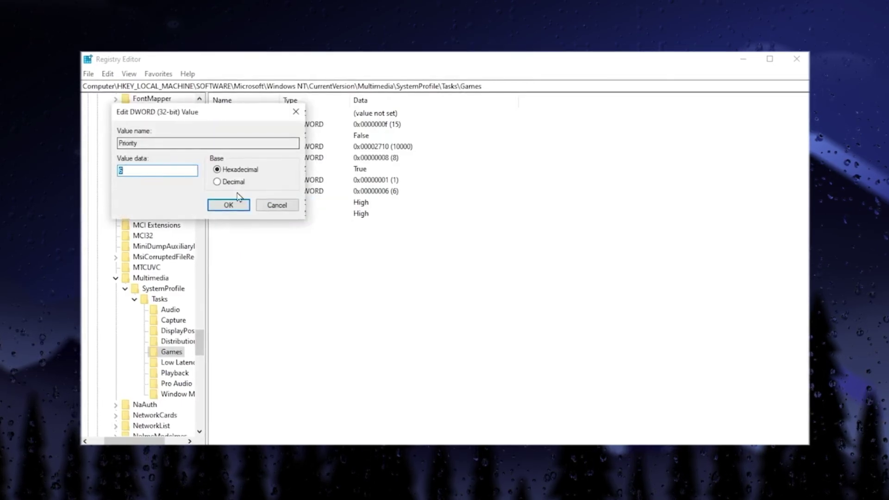
{"action": "left_click", "coordinate": [230, 206]}
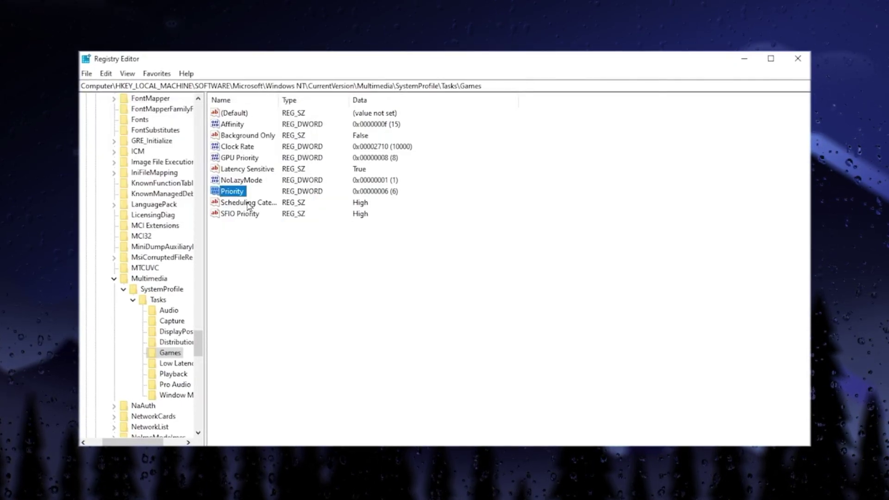
Step: Keep Scheduling Category at High and open SFIO Priority, which holds High
{"action": "right_click", "coordinate": [249, 203]}
{"action": "left_click", "coordinate": [259, 207]}
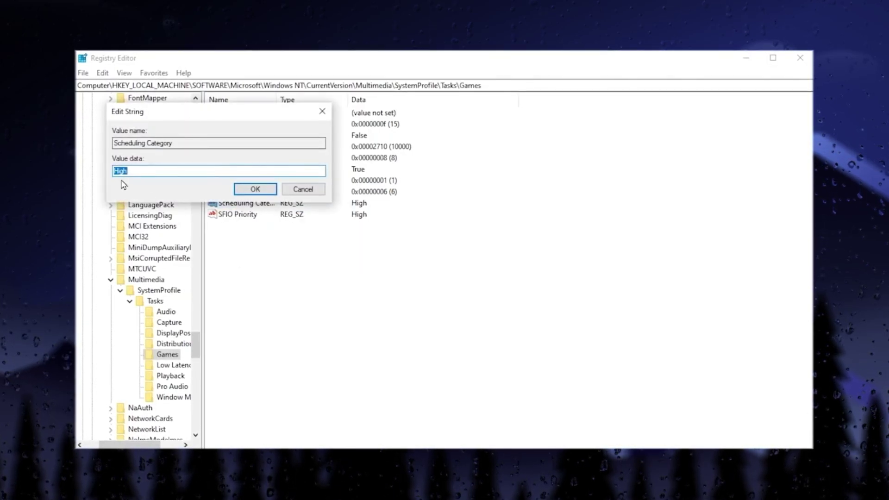
{"action": "key", "text": "Return"}
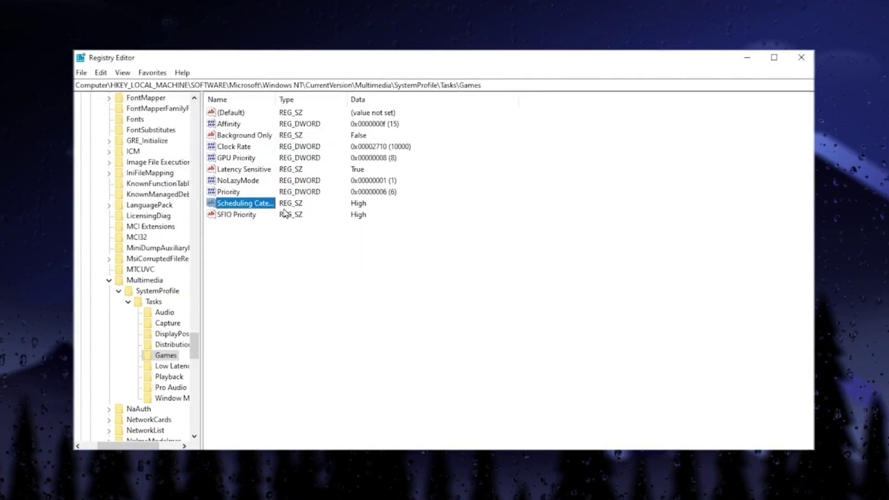
{"action": "right_click", "coordinate": [234, 216]}
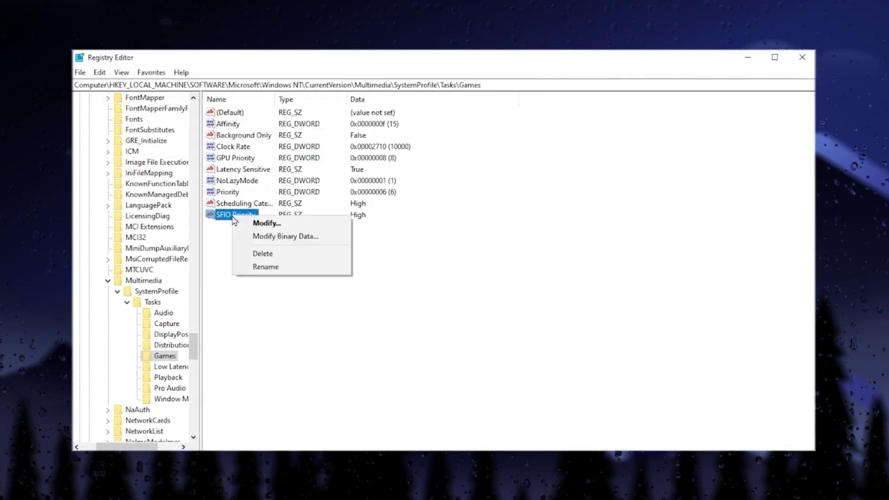
{"action": "left_click", "coordinate": [260, 223]}
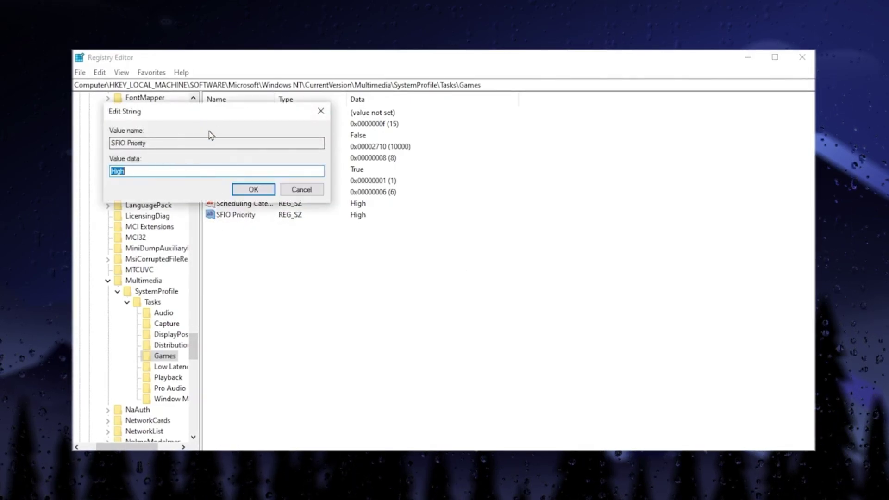
{"action": "left_click", "coordinate": [253, 190]}
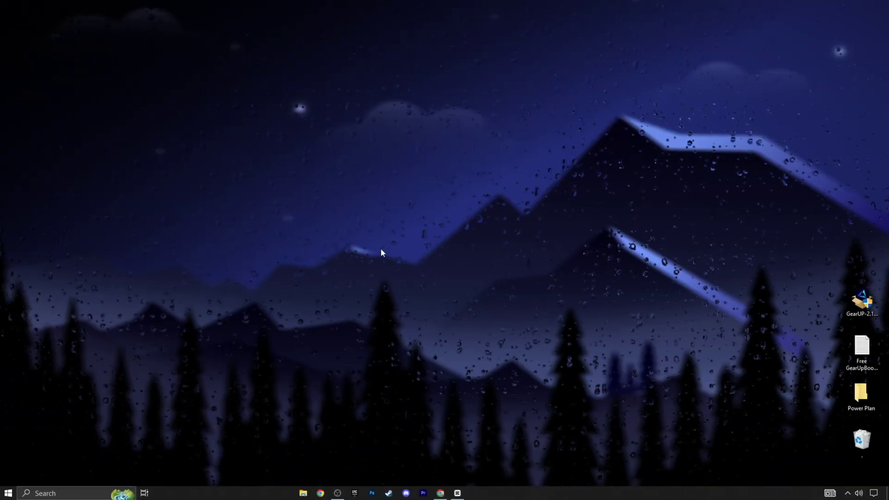